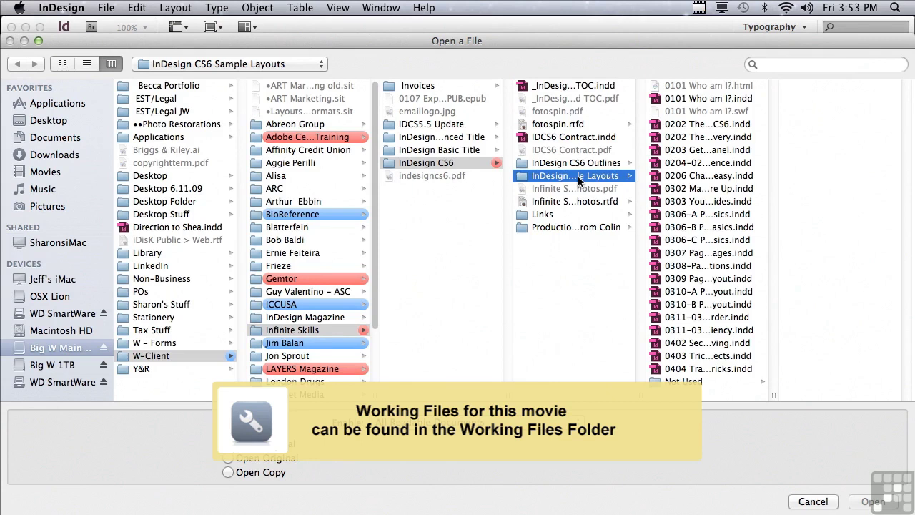
Step: Open 0402 Secrets to Selecting & Moving.indd, then select and deselect the Leather Jackets photo frame
left_click(683, 343)
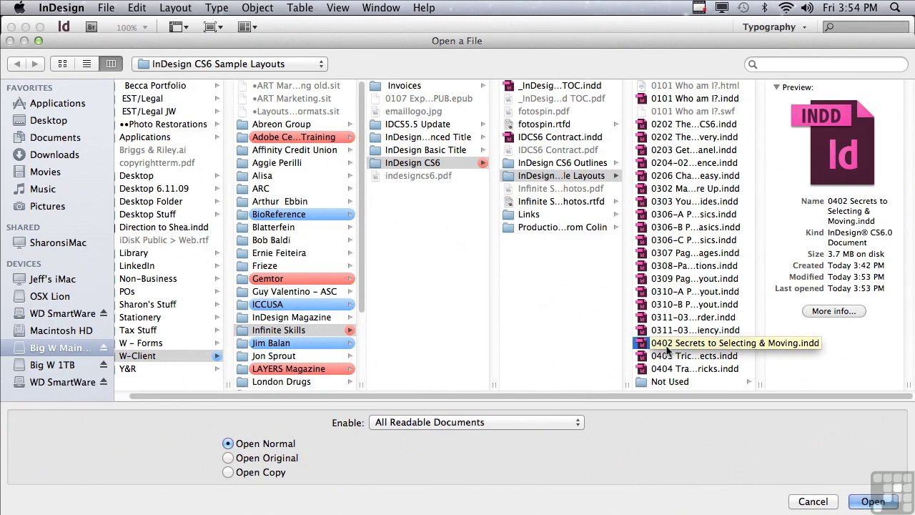
left_click(872, 501)
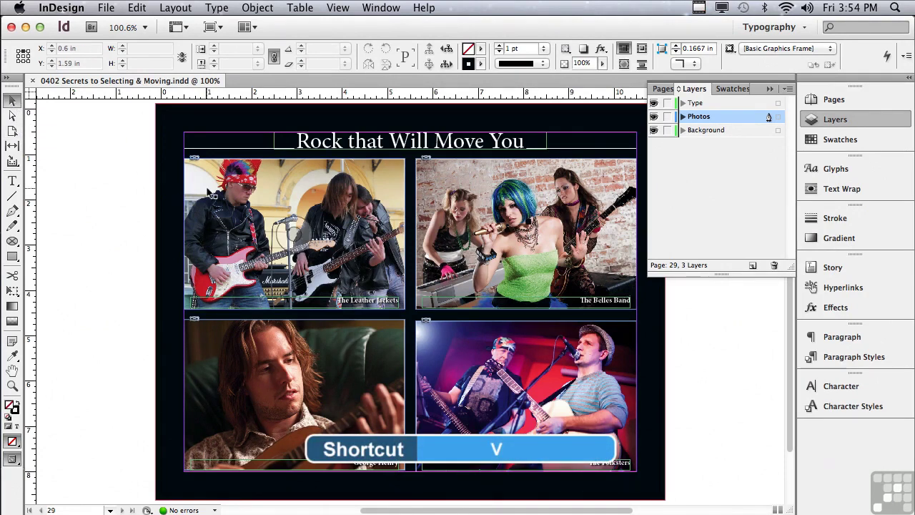
left_click(207, 192)
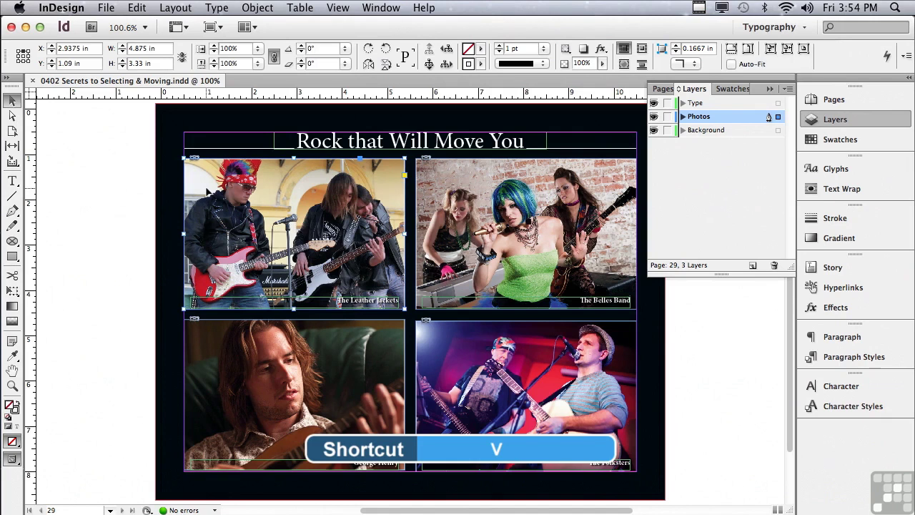
left_click(115, 196)
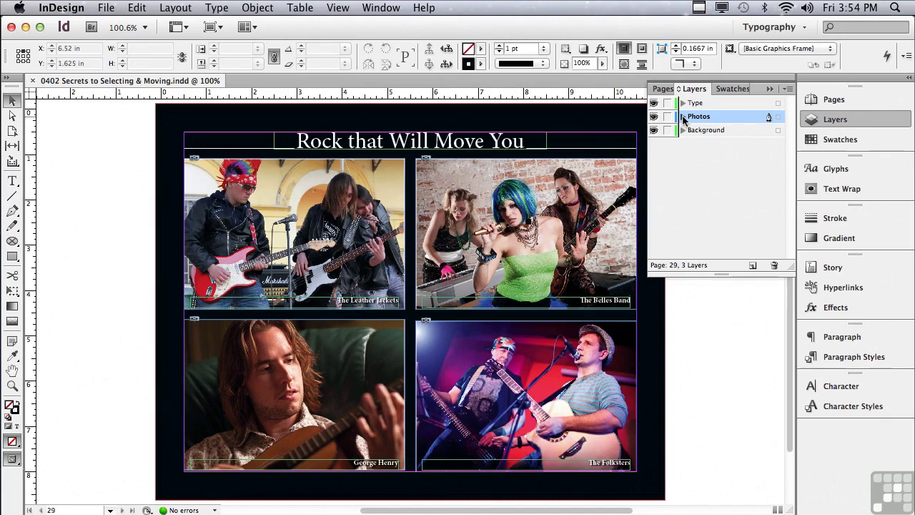
Step: Expand the Photos layer and use its entries to select the <559_3369821.JPG> frame, then the image inside <158_2713579.JPG>
left_click(682, 117)
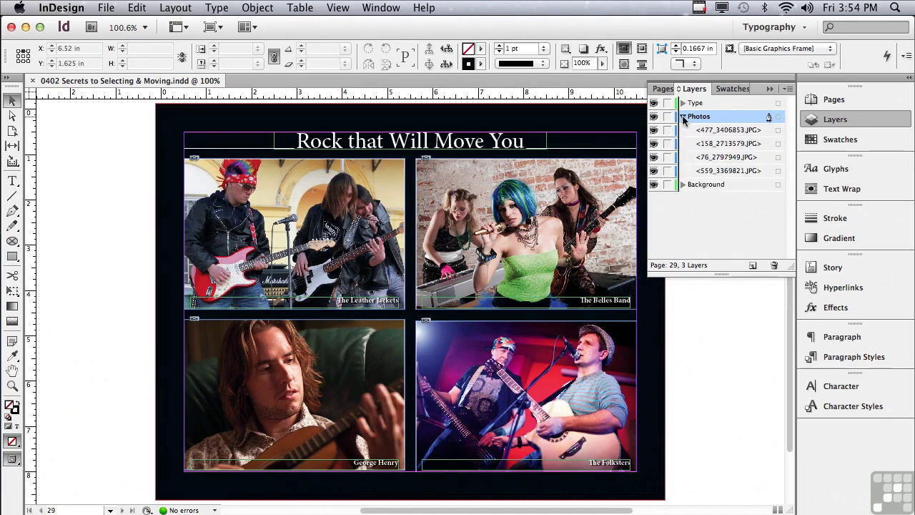
left_click(778, 172)
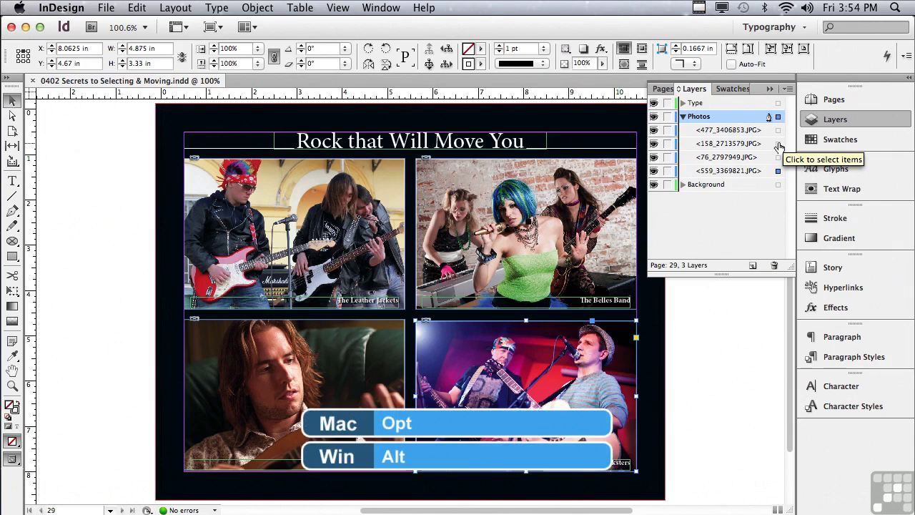
left_click(779, 145, "alt")
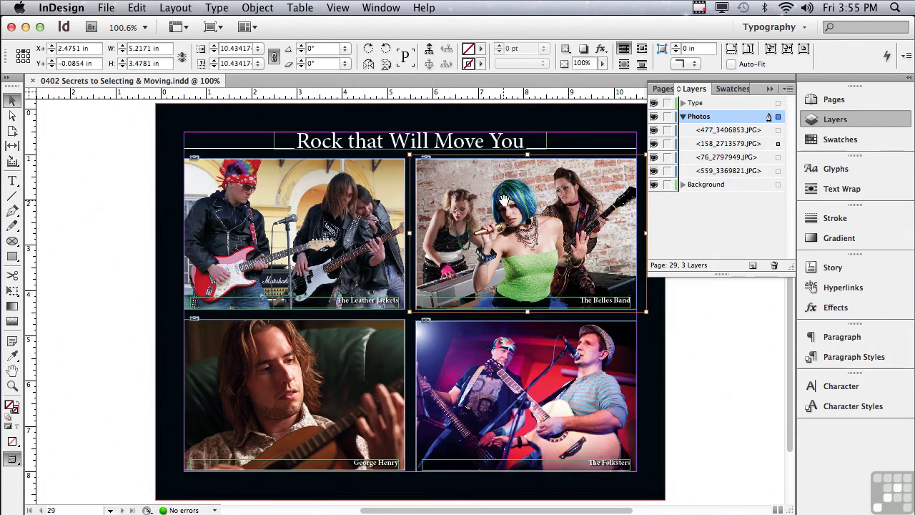
left_click(93, 201)
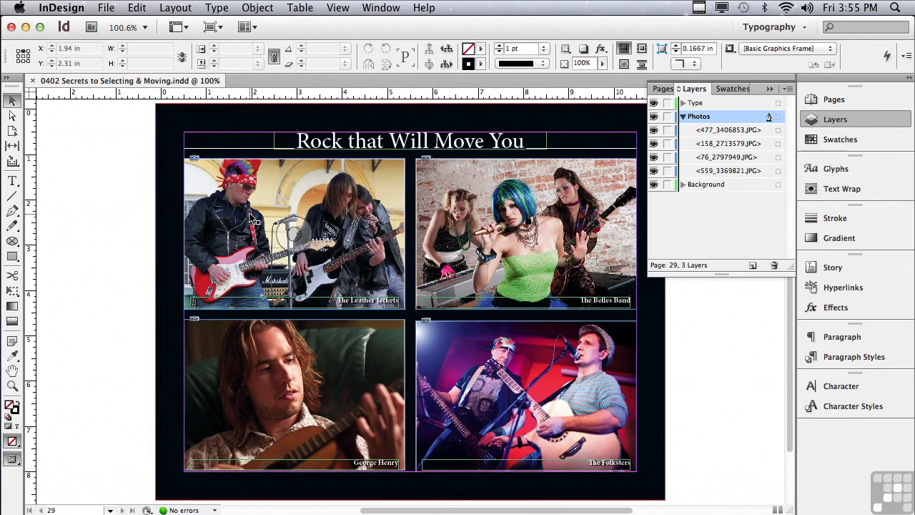
Step: Reposition the Leather Jackets image inside its frame using the content grabber, then undo the move
left_click(295, 232)
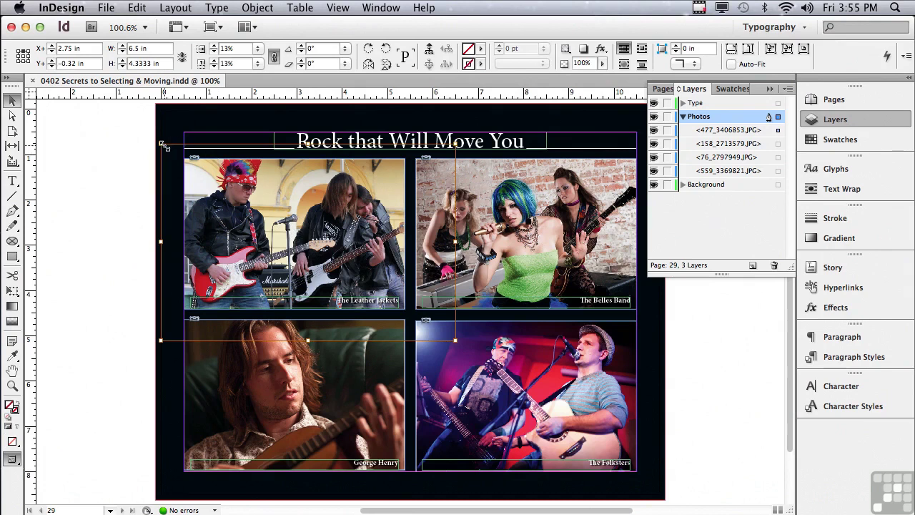
left_click(117, 145)
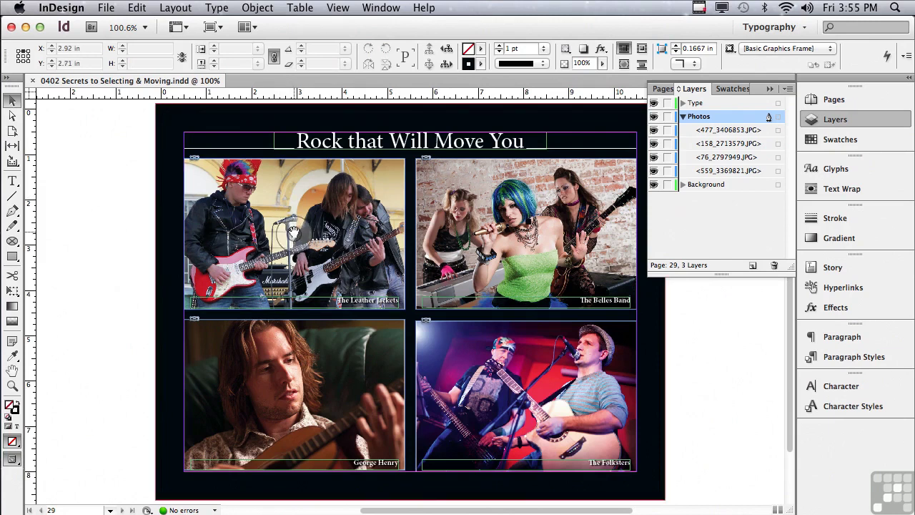
left_click_drag(296, 233, 353, 256)
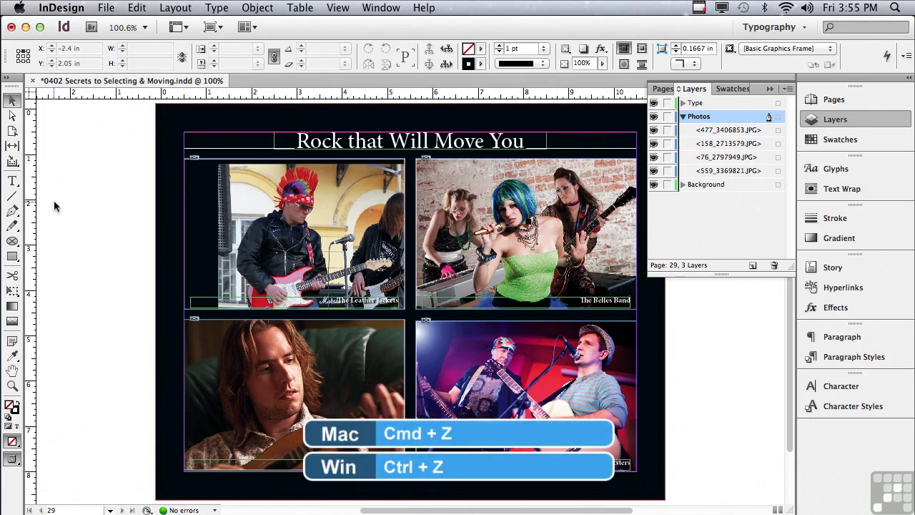
key("super+z")
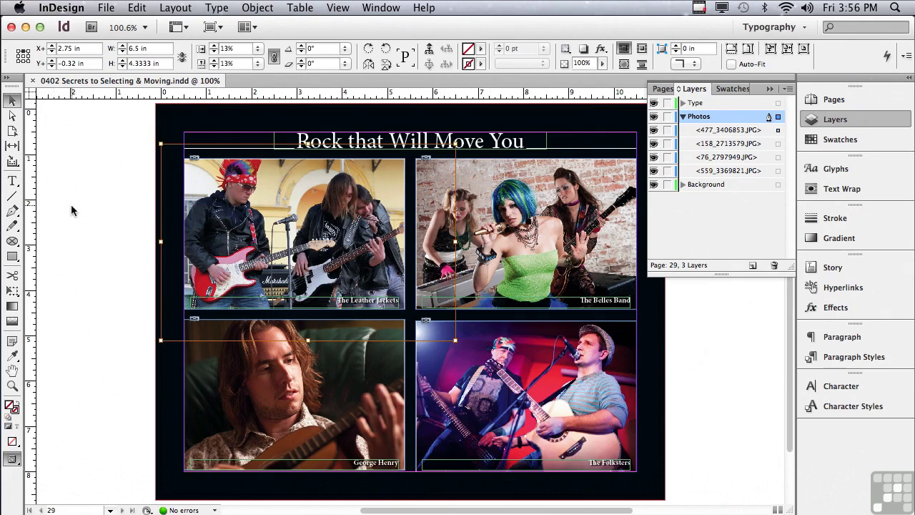
left_click(64, 207)
Step: Select down through the stacked objects at the Belles Band caption: the caption frame, the photo frame, and the background
left_click(586, 304)
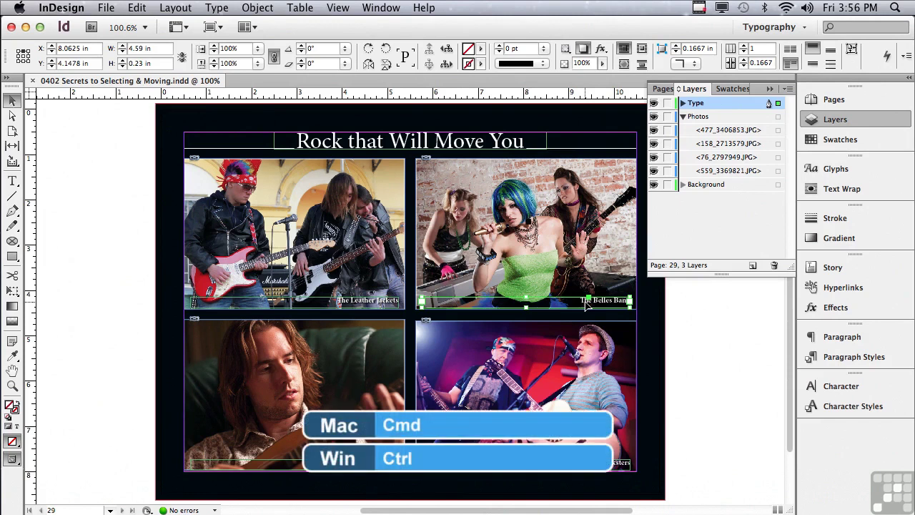
left_click(586, 305, "super")
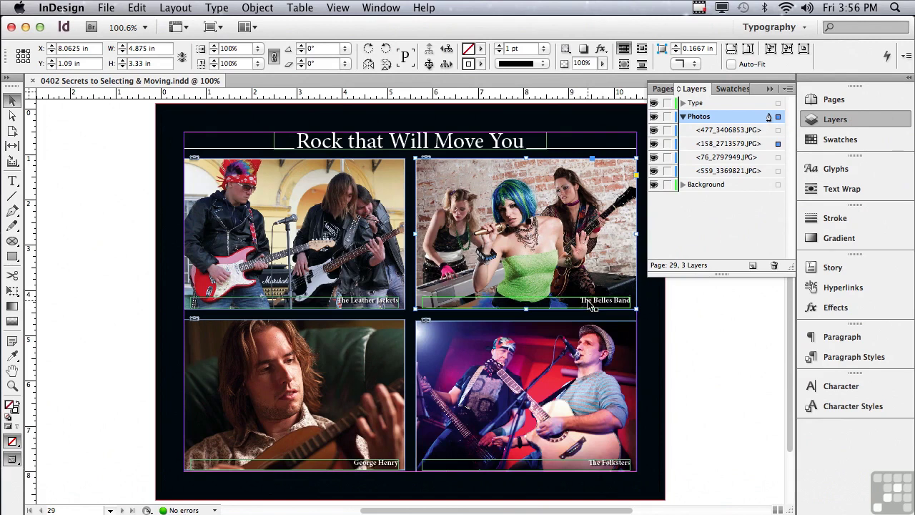
left_click(590, 305, "super")
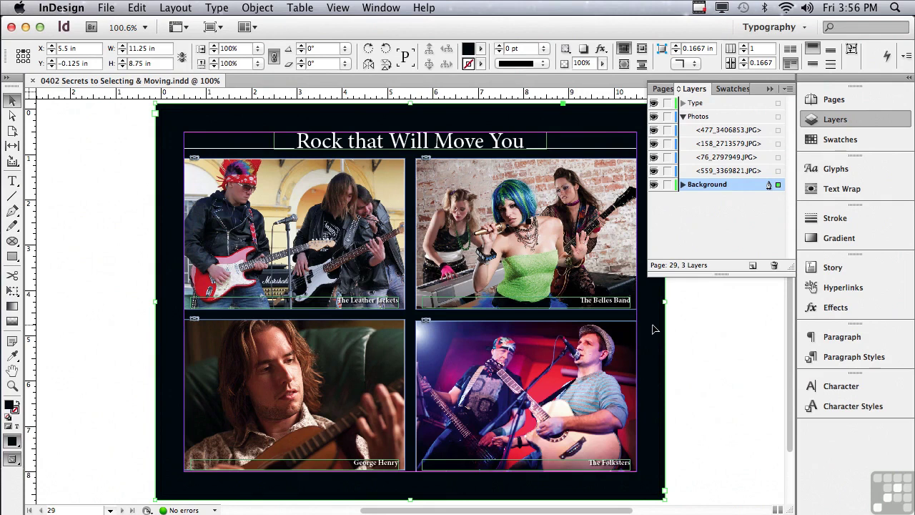
Step: Select all four frames on the Photos layer, delete only their image contents, and undo the deletion
left_click(778, 130)
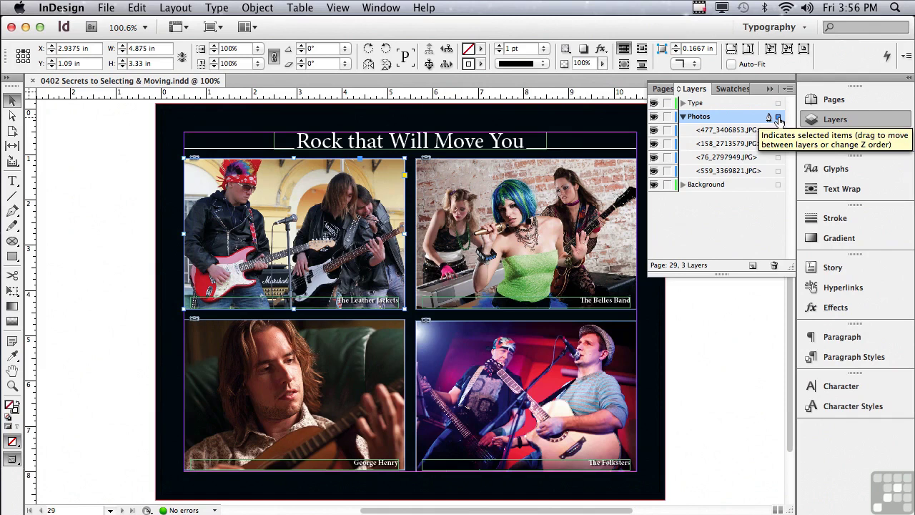
left_click(778, 118)
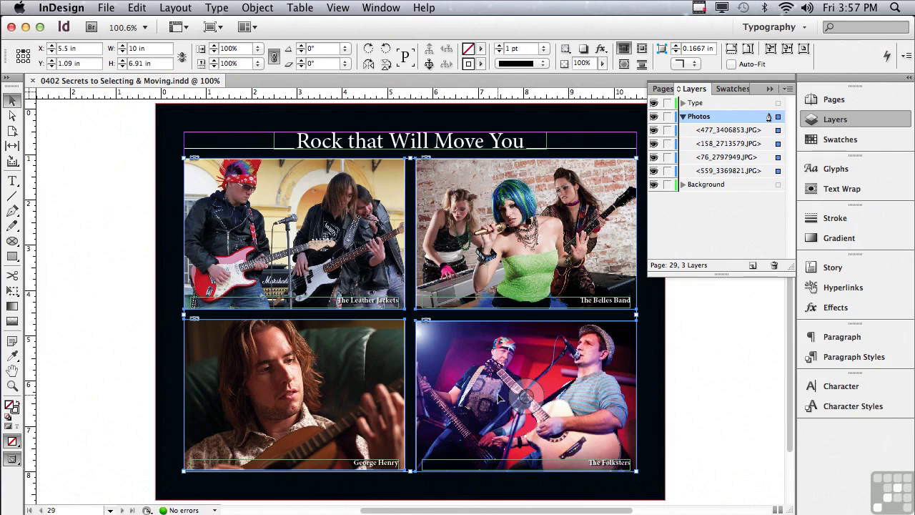
left_click(429, 65)
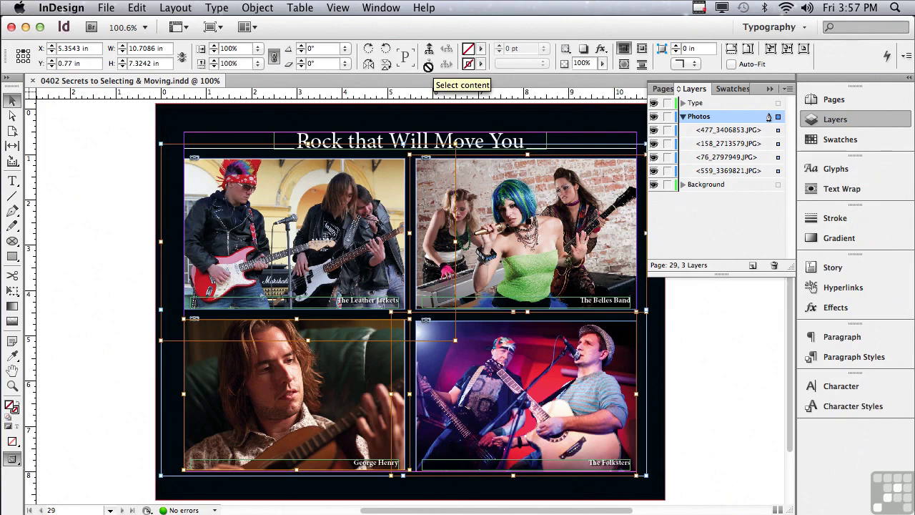
key("Delete")
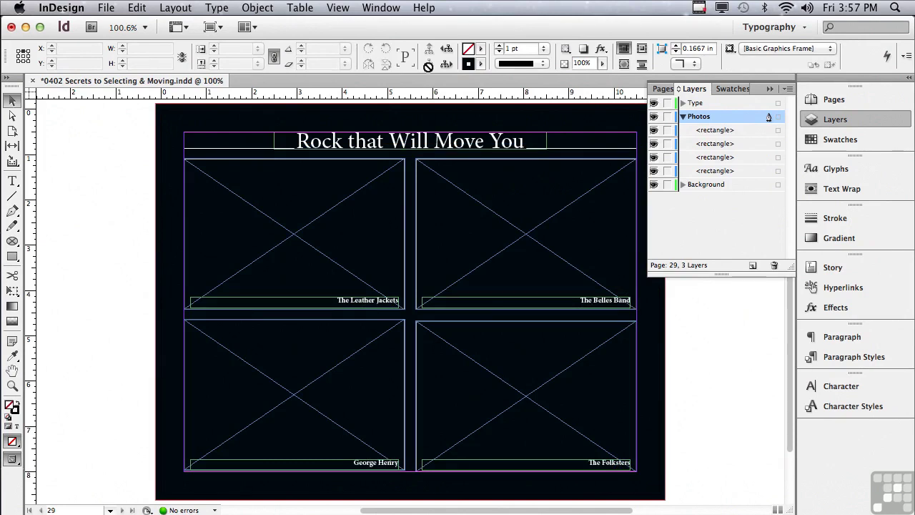
key("super+z")
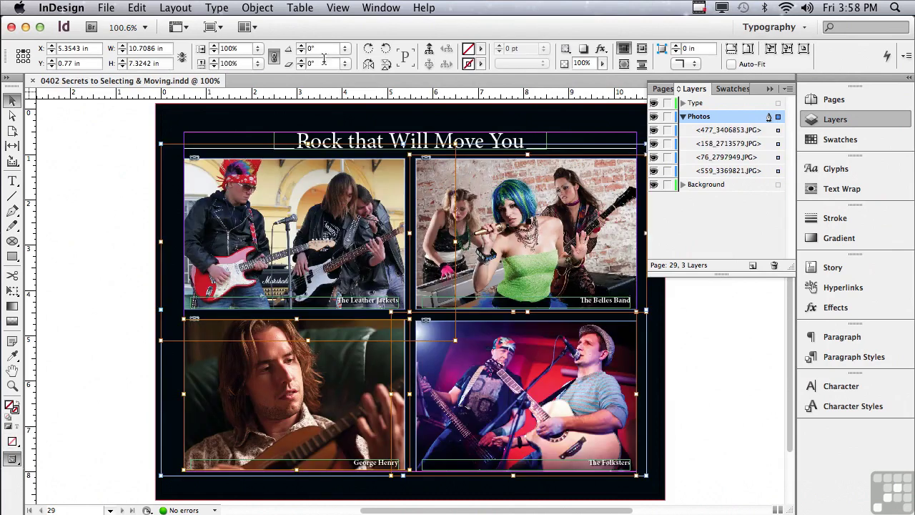
left_click(90, 122)
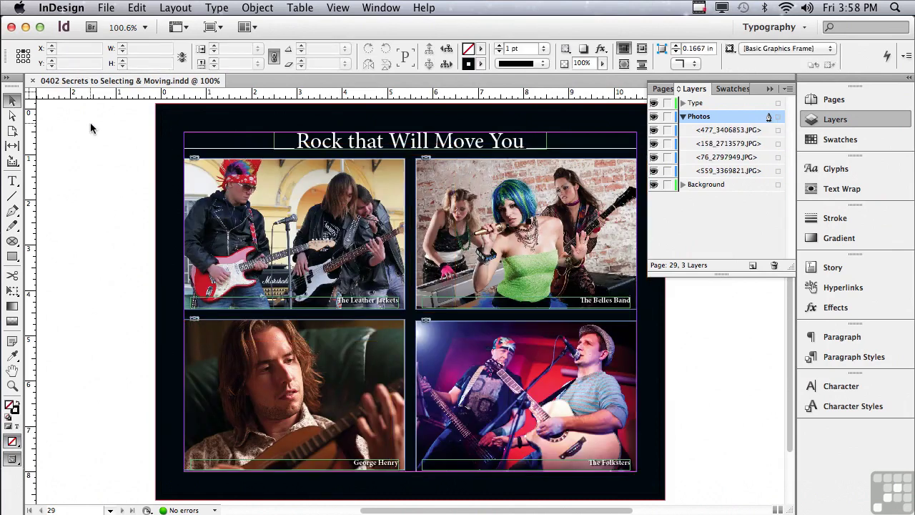
Step: Move the grouped "Rock that Will Move You" title up to Y 0 in, then undo the move
left_click(323, 145)
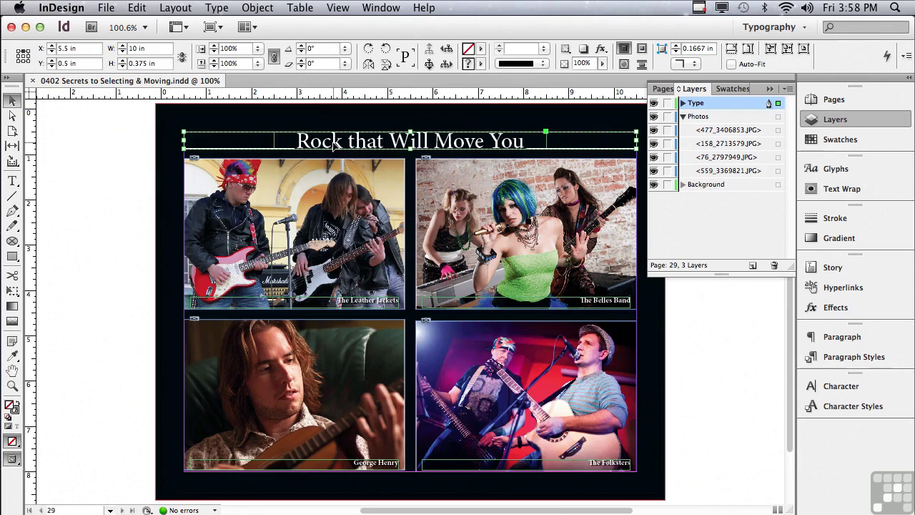
left_click_drag(331, 134, 332, 127)
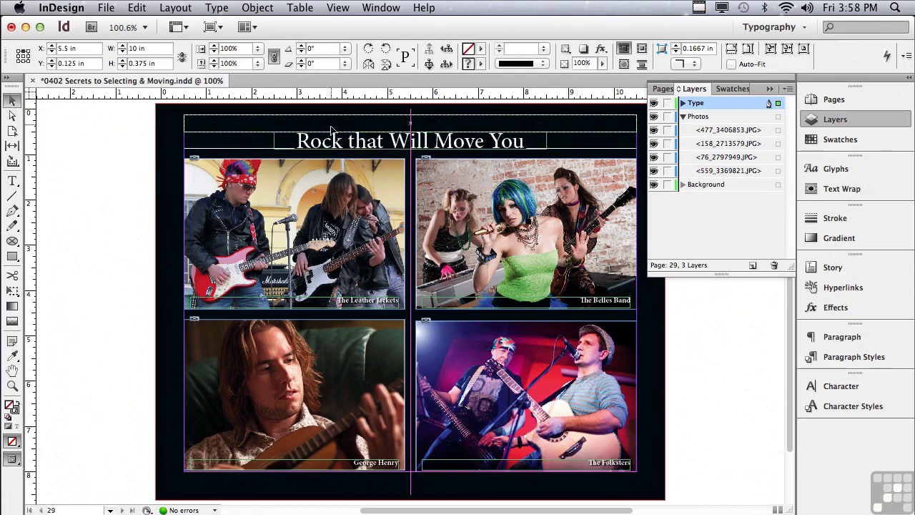
left_click(92, 163)
left_click_drag(320, 130, 330, 122)
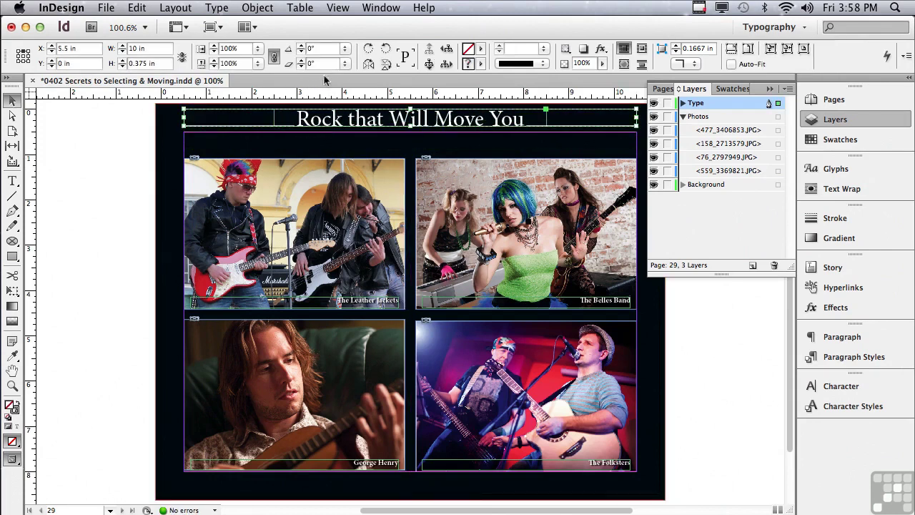
left_click(76, 198)
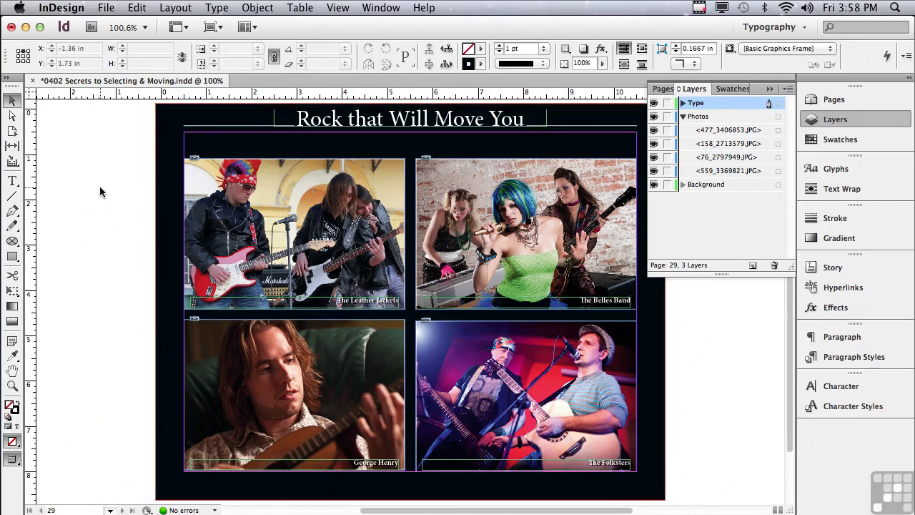
key("super+z")
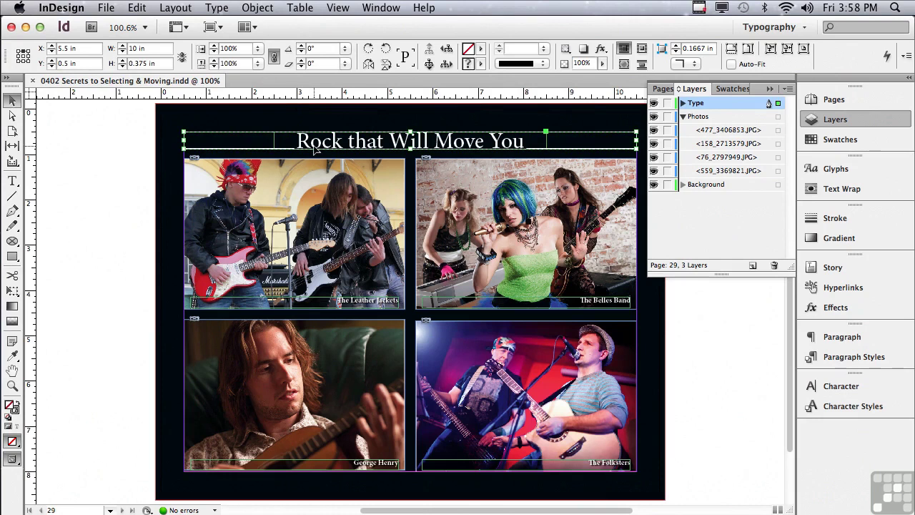
Step: Ungroup the "Rock that Will Move You" title and select its rules and text frame individually
left_click(258, 8)
left_click(268, 102)
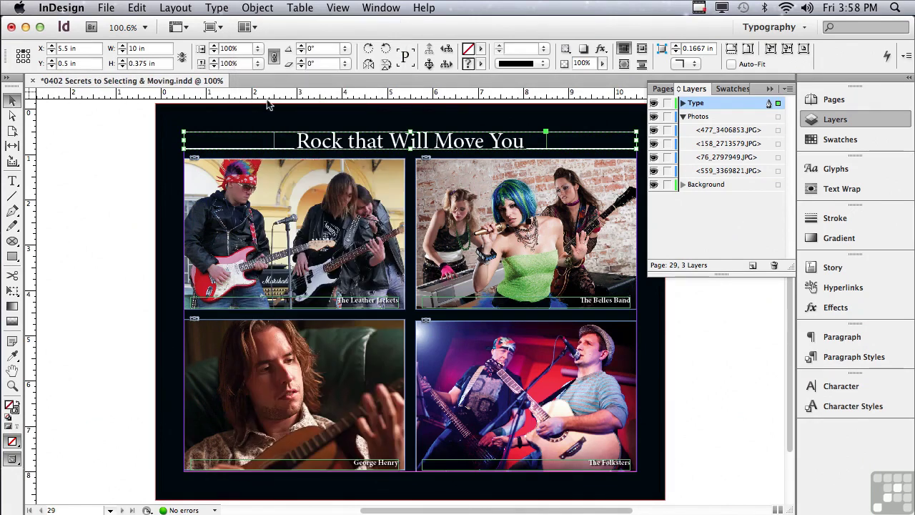
left_click(197, 148)
left_click(348, 146)
left_click(566, 154)
left_click(566, 150)
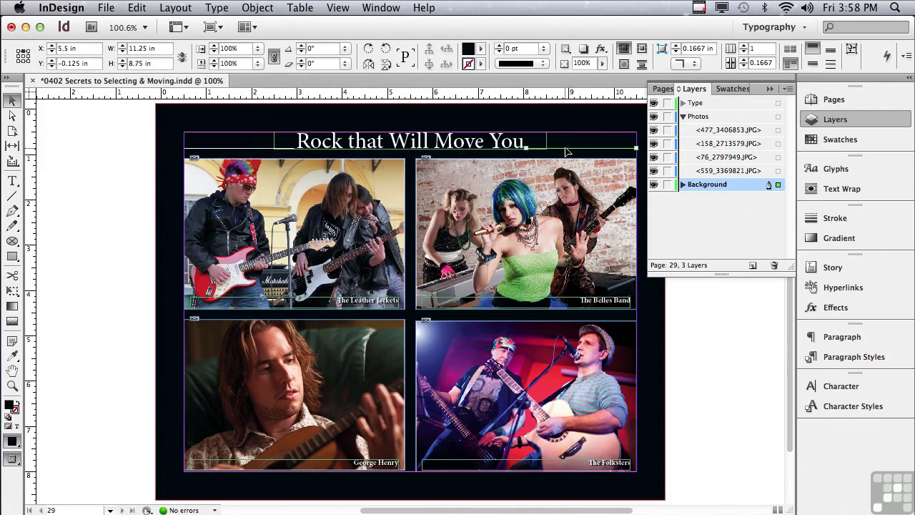
Step: Lock the Background layer and group the title's text frame with its two rules
left_click(667, 185)
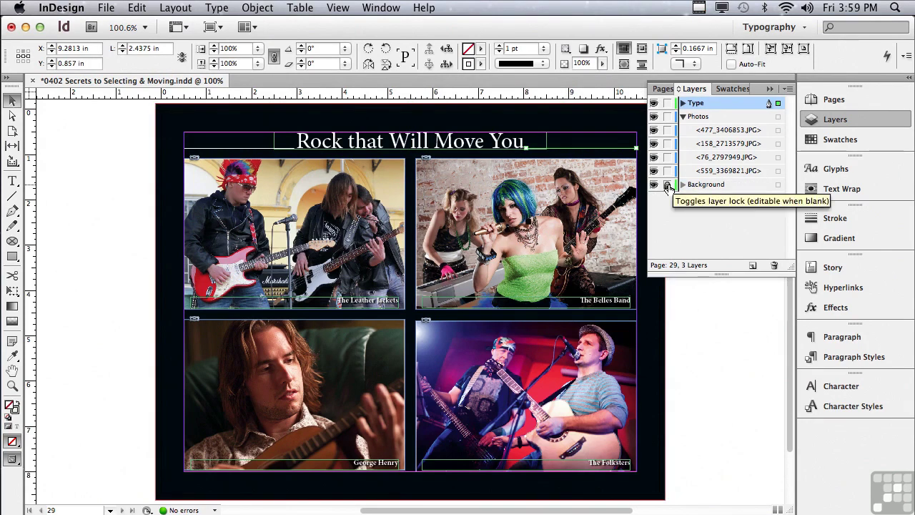
left_click_drag(122, 124, 584, 155)
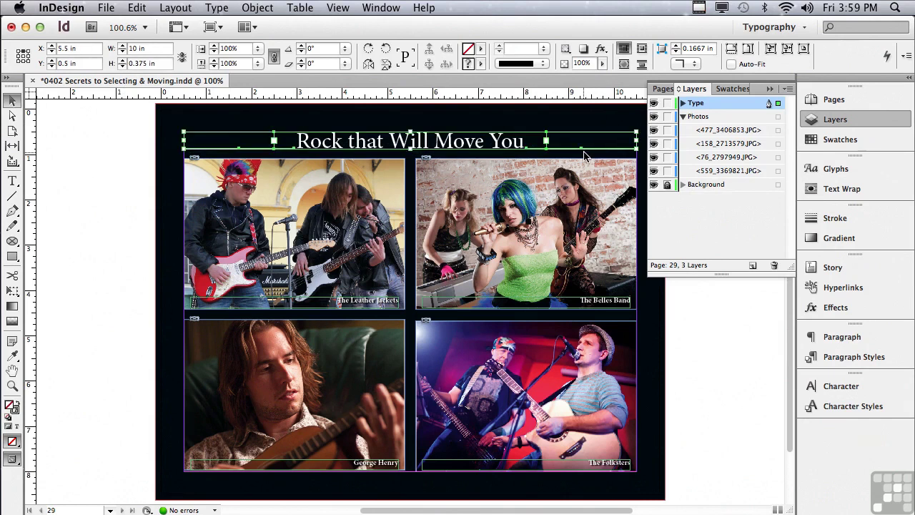
left_click(254, 8)
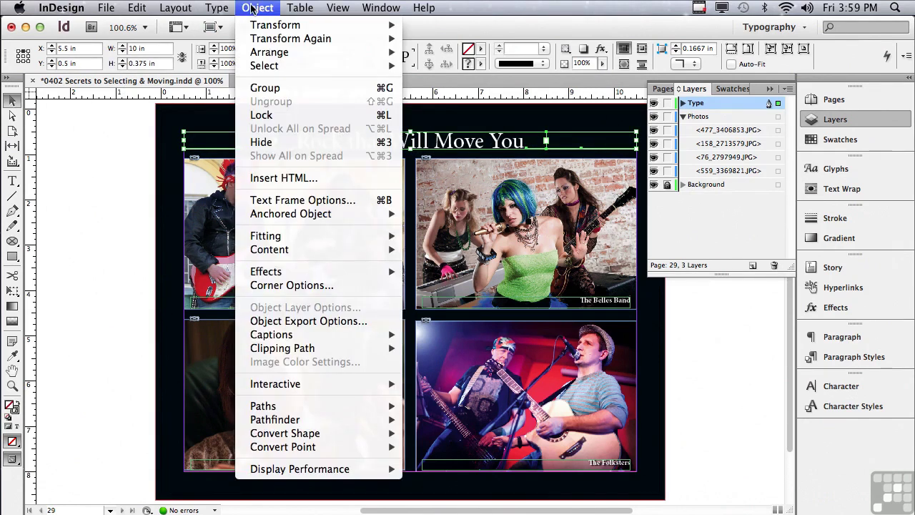
left_click(268, 93)
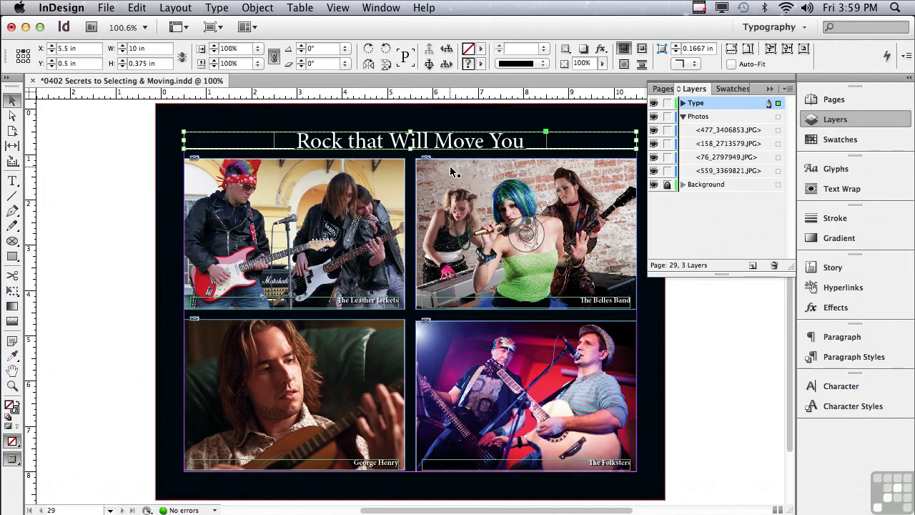
Step: Select the title text frame within the group, then its left rule, and clear the selection
double_click(367, 144)
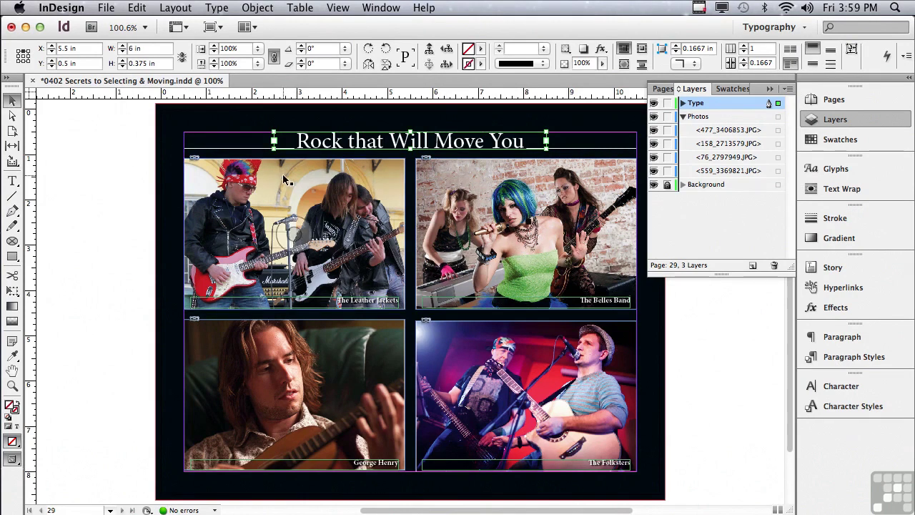
left_click(266, 152)
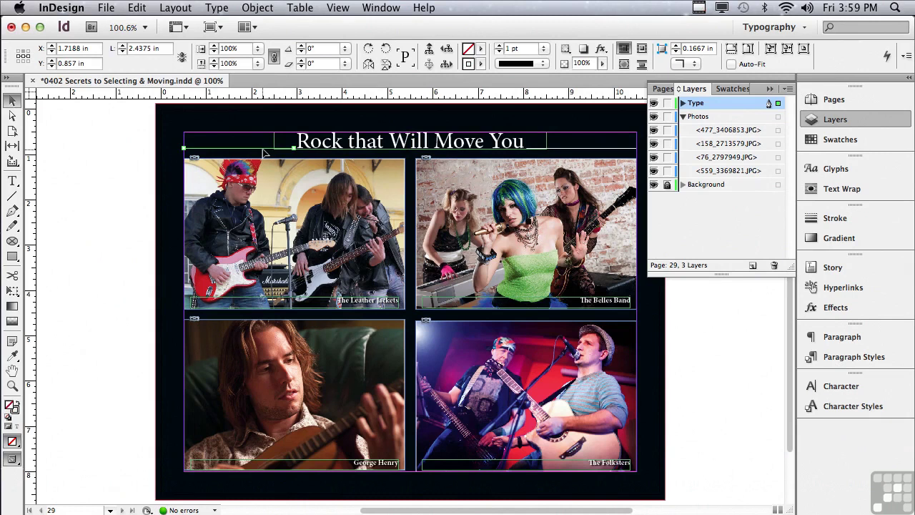
left_click(118, 138)
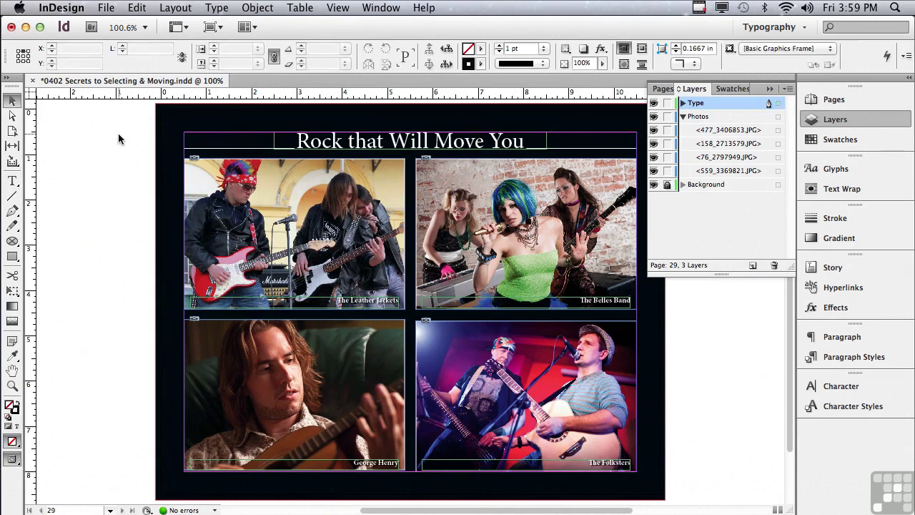
Step: Select the whole "Rock that Will Move You" title group, then clear the selection
left_click(321, 138)
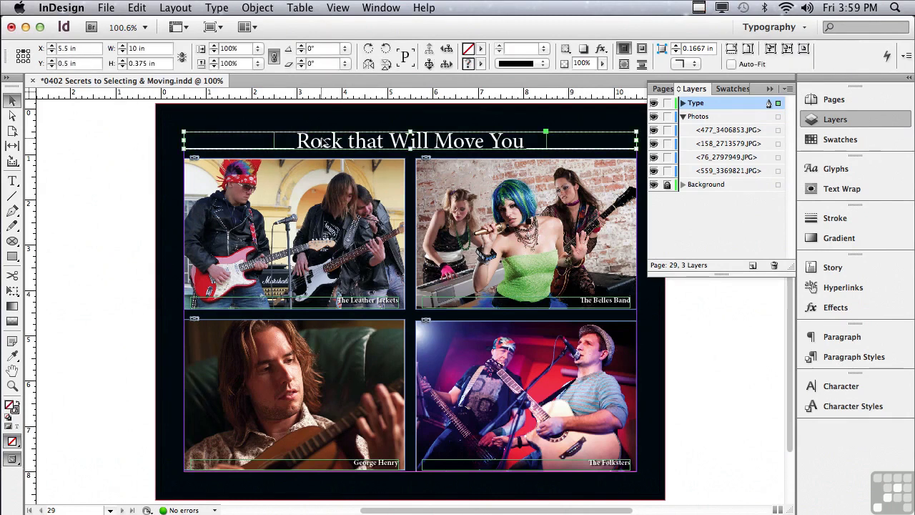
left_click(126, 224)
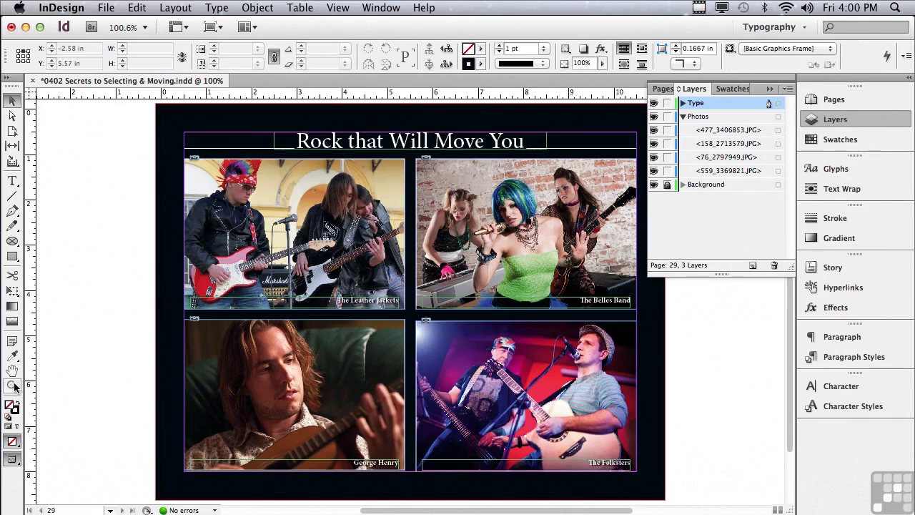
Step: Select "The Leather Jackets" caption frame, then add the image content of the photo behind it to the selection
left_click(13, 386)
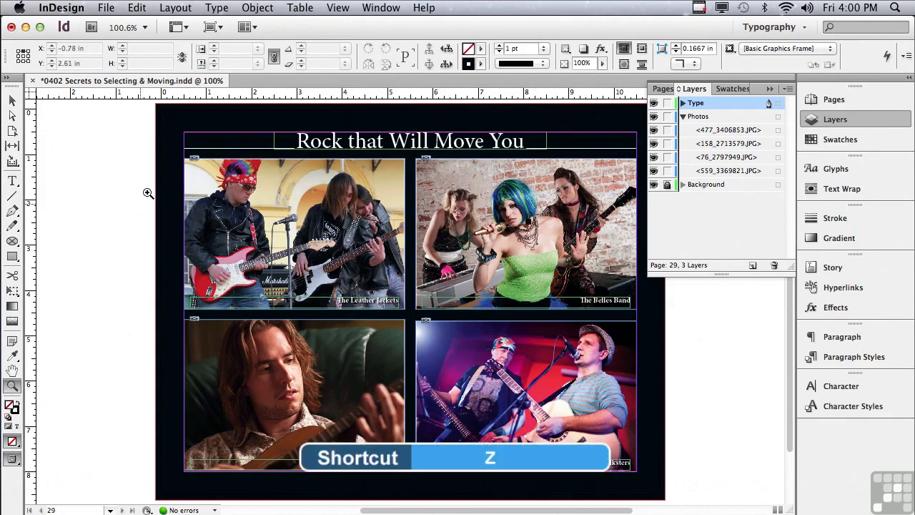
left_click_drag(165, 141, 390, 323)
left_click(13, 102)
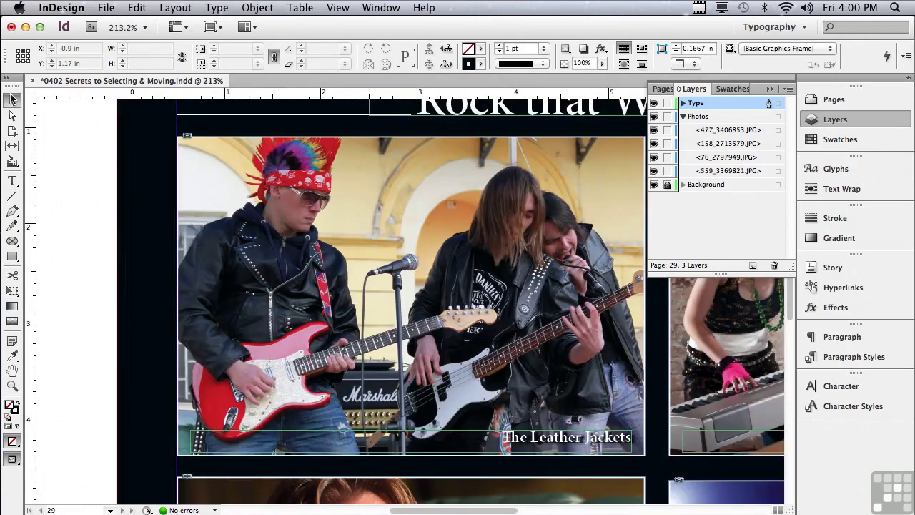
left_click(565, 440)
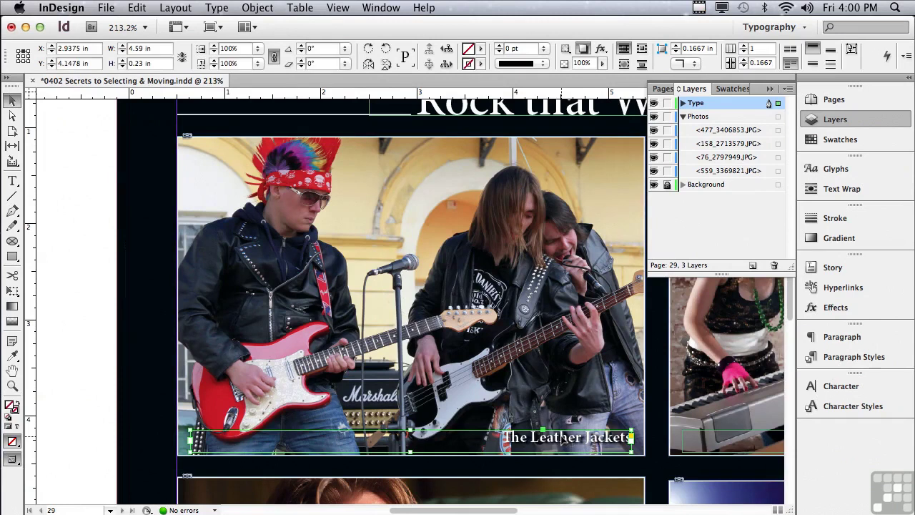
left_click(411, 297, "shift")
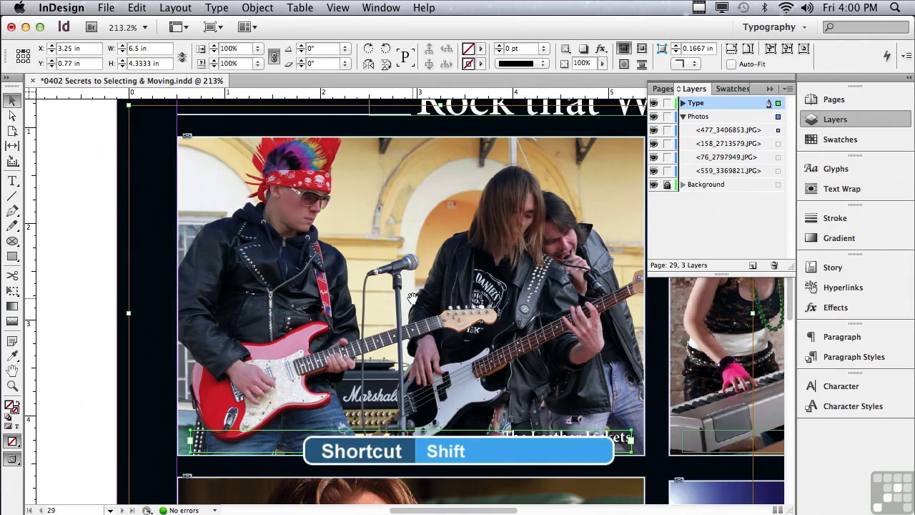
left_click_drag(412, 297, 432, 325)
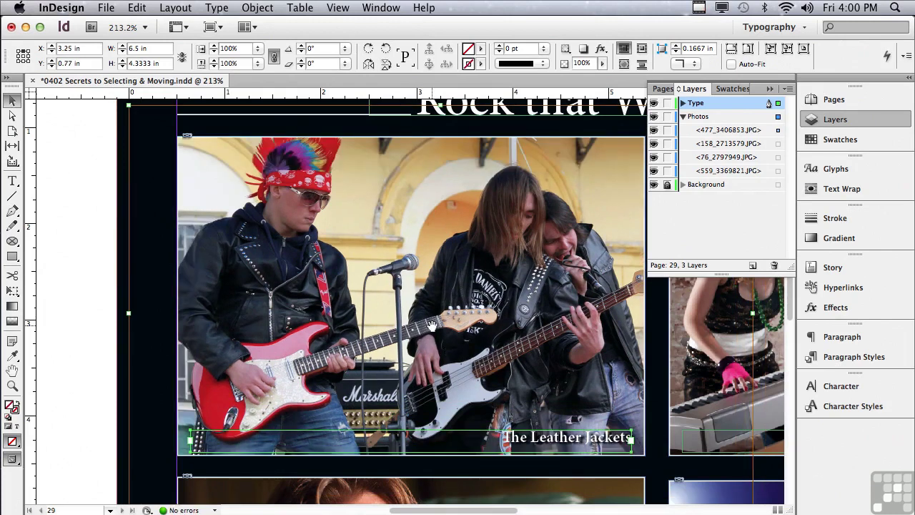
Step: Fit the spread in the window and select the title text frame, then all of the text inside it
left_click(338, 8)
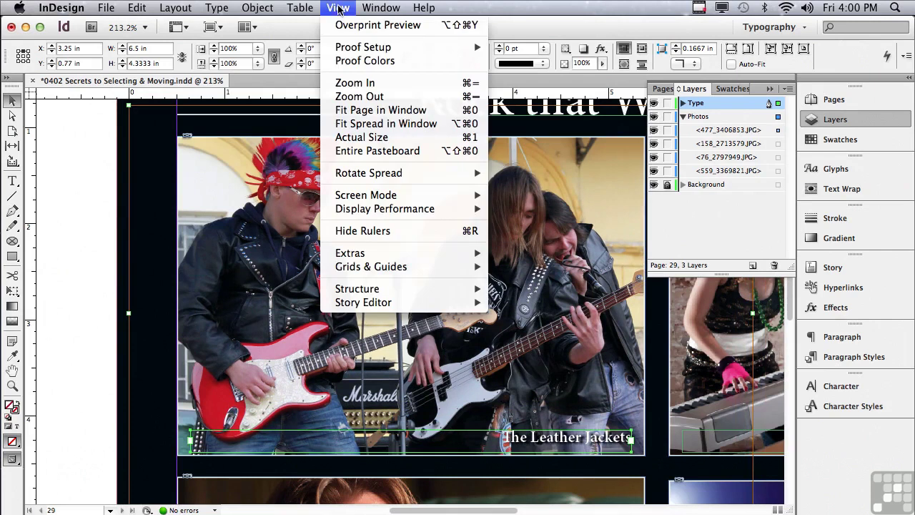
left_click(361, 123)
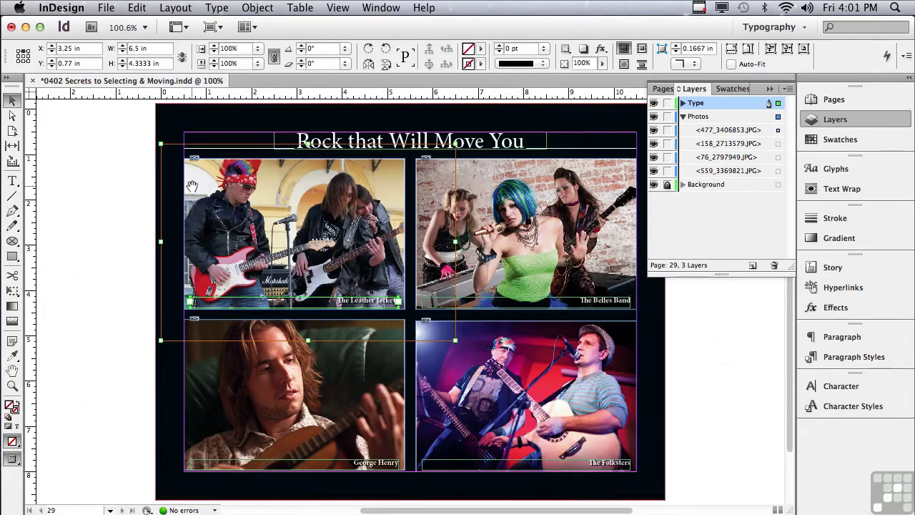
left_click(323, 142)
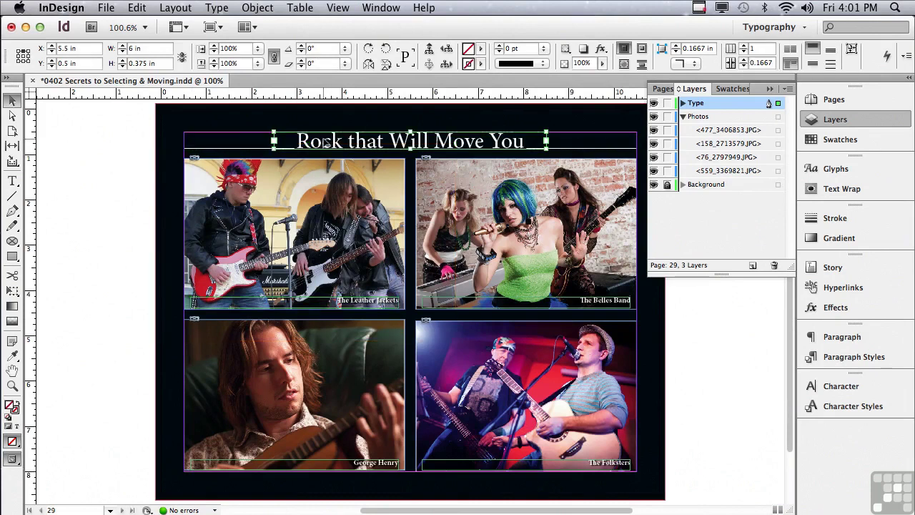
triple_click(323, 142)
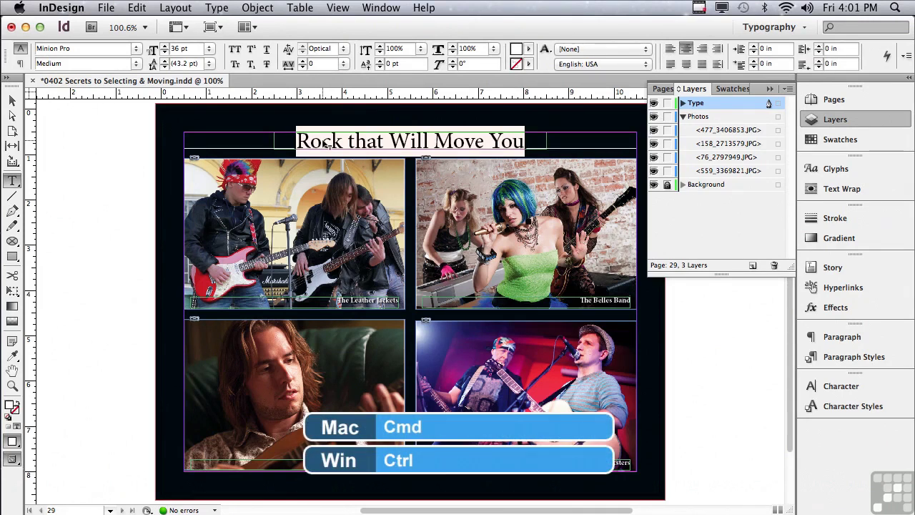
left_click(325, 144, "super")
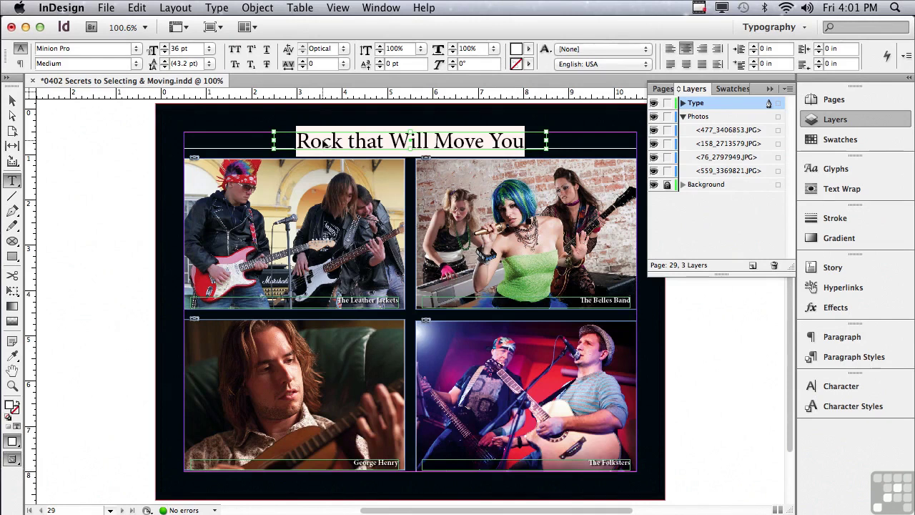
left_click(325, 144)
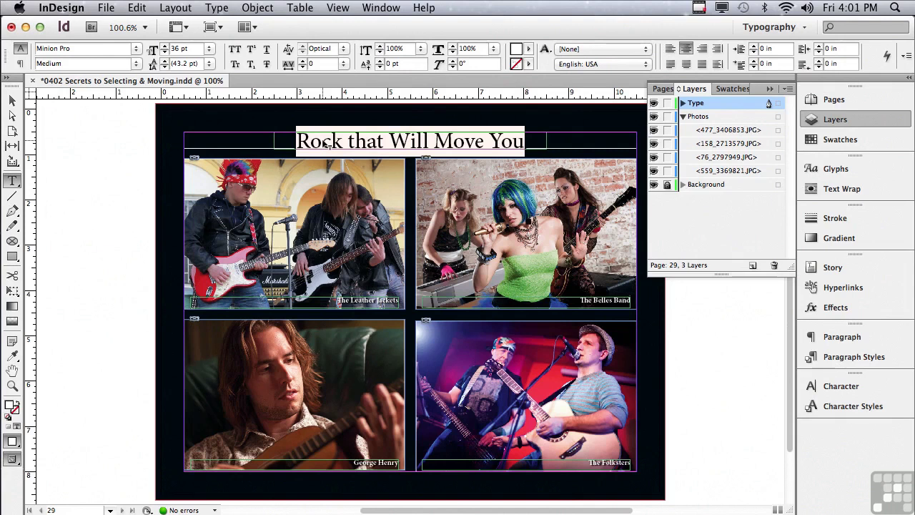
Step: Replace the selected title text with "V", undo the replacement, and return to selecting the text frame as an object
type("V")
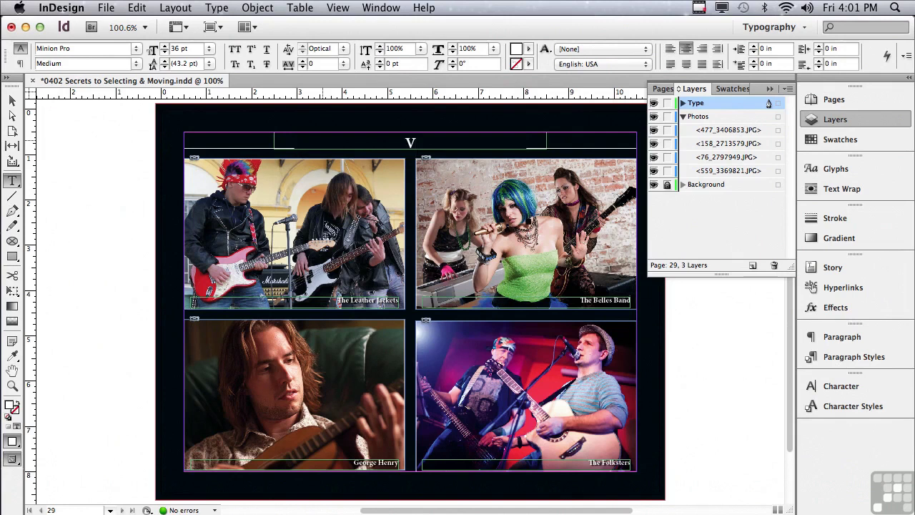
key("super+z")
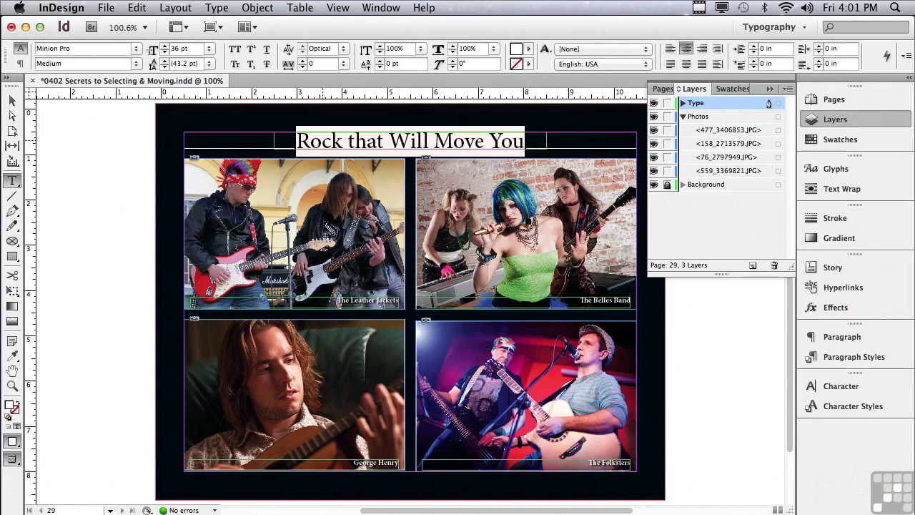
key("Escape")
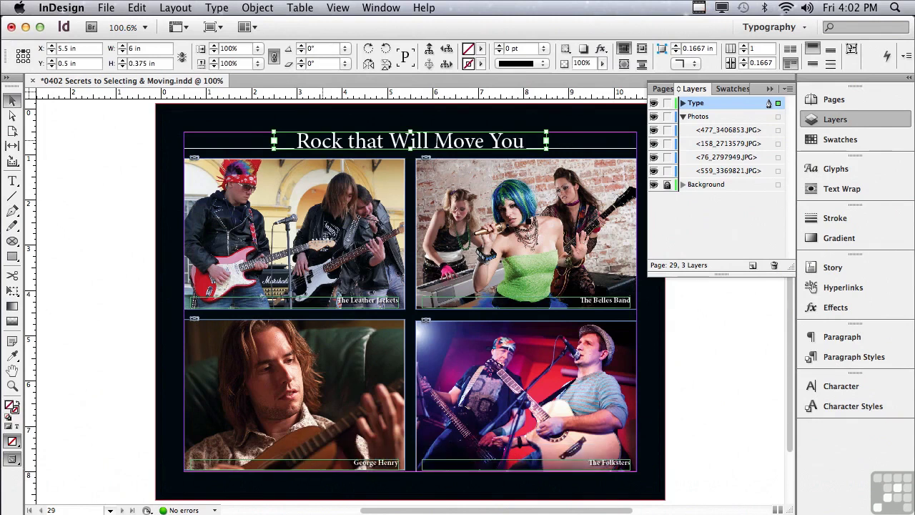
Step: Move the Leather Jackets photo frame horizontally to X 2.3125 in, then undo the move
left_click(188, 216)
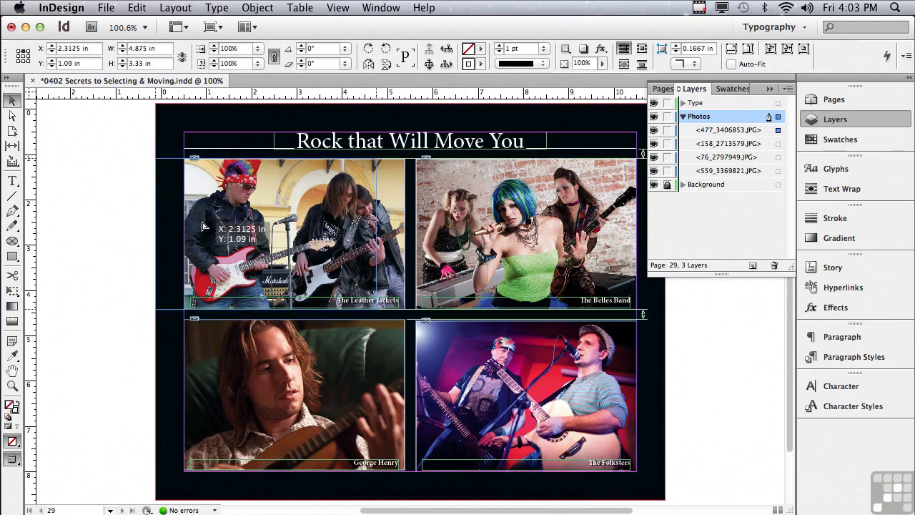
left_click_drag(233, 227, 203, 226)
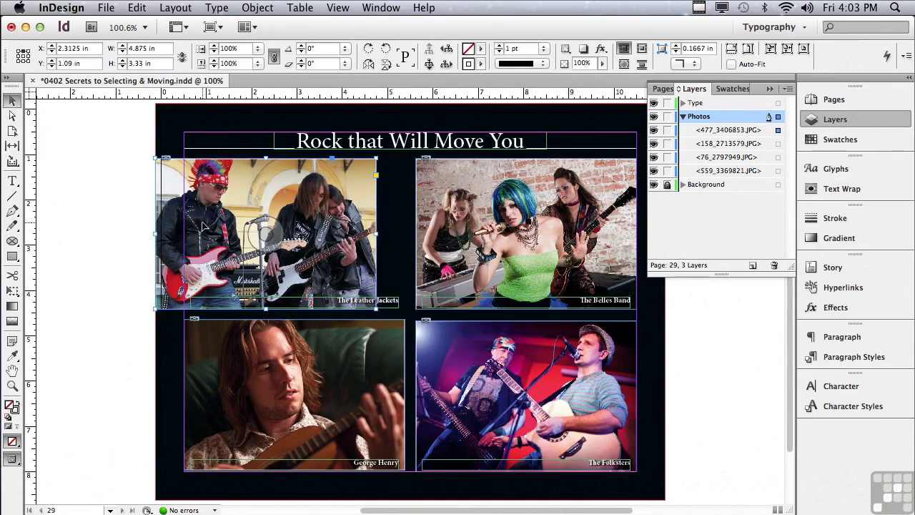
key("super+z")
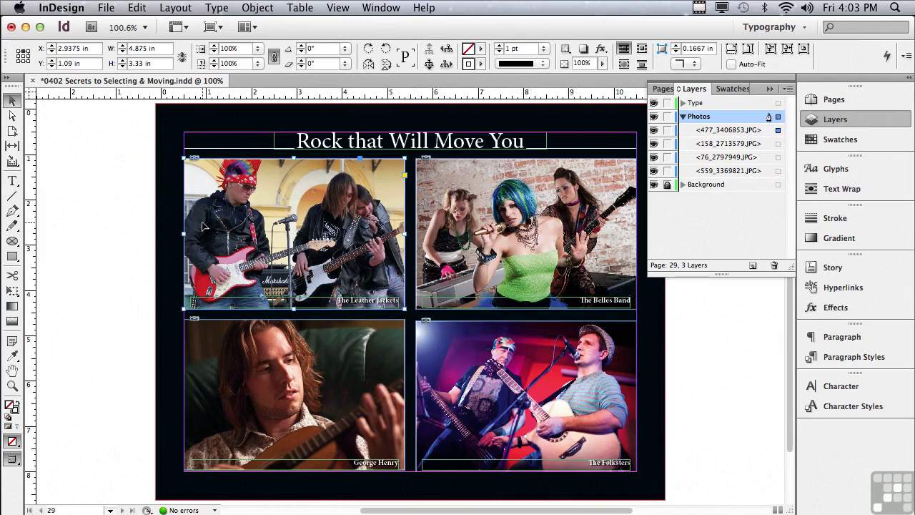
Step: Use the Move command on the Leather Jackets photo frame with a horizontal offset of -0.5 in and a vertical offset of 0 in
left_click(258, 9)
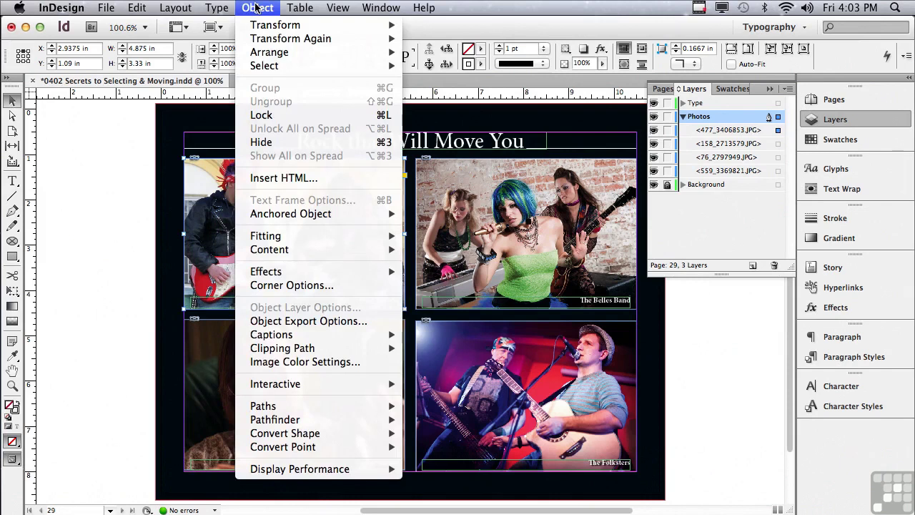
mouse_move(271, 25)
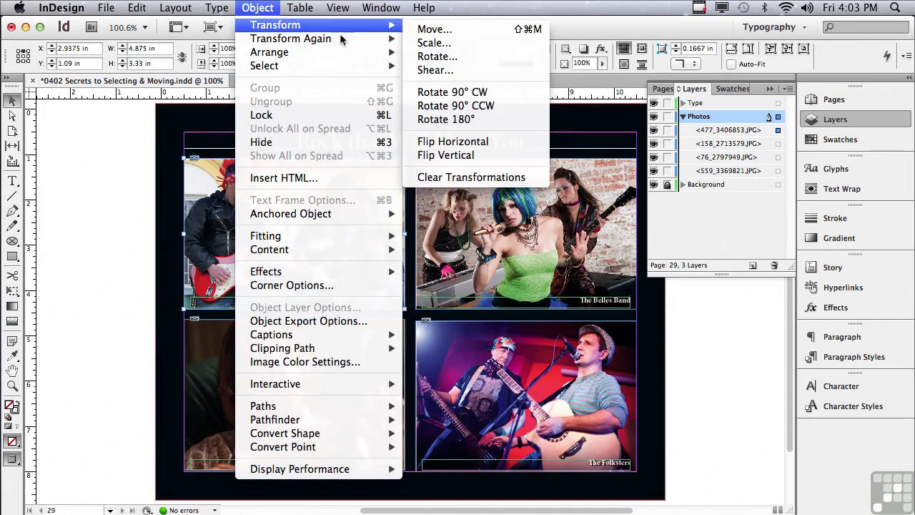
left_click(423, 31)
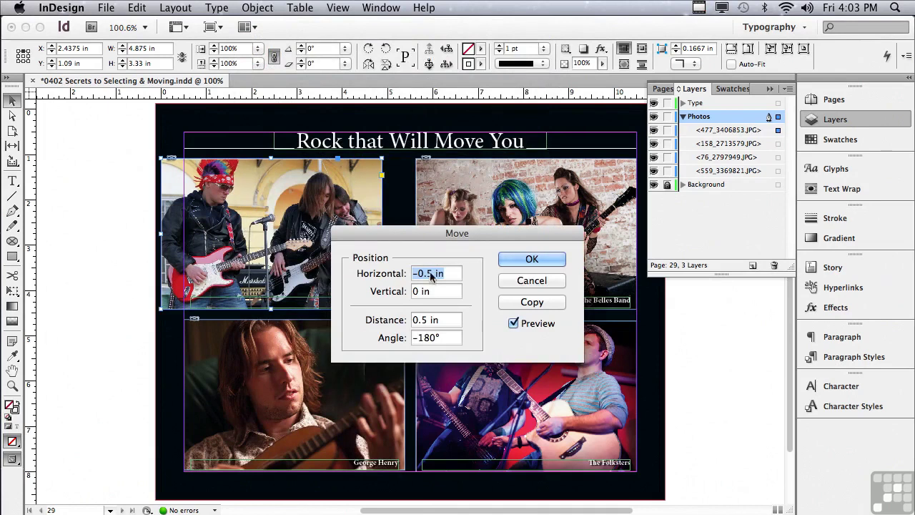
type("0")
left_click(441, 292)
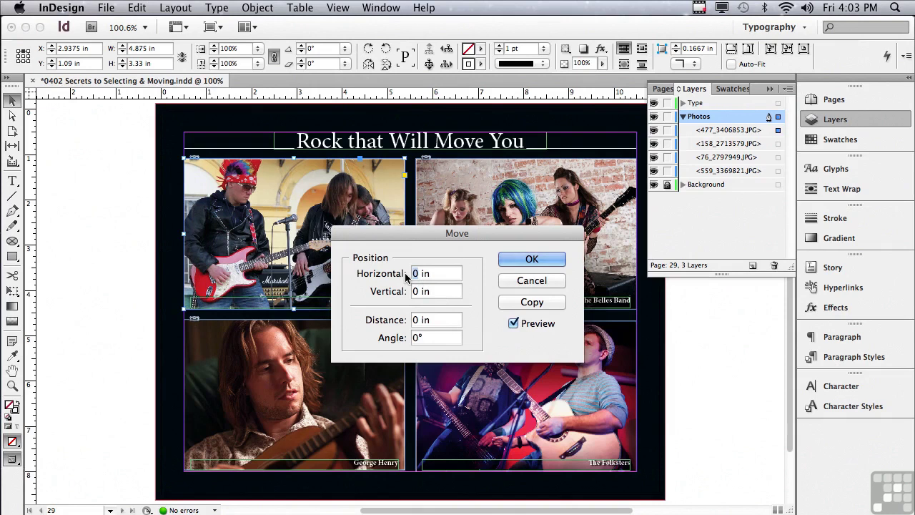
type(".5")
left_click(433, 293)
Step: Toggle the Move preview off and on, create the offset copy of the Leather Jackets photo frame, then delete that copy
left_click(512, 323)
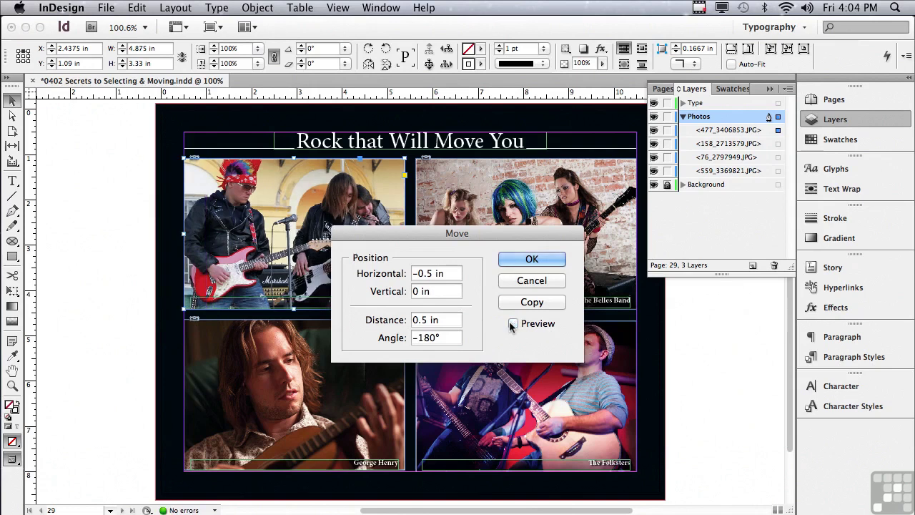
left_click(513, 324)
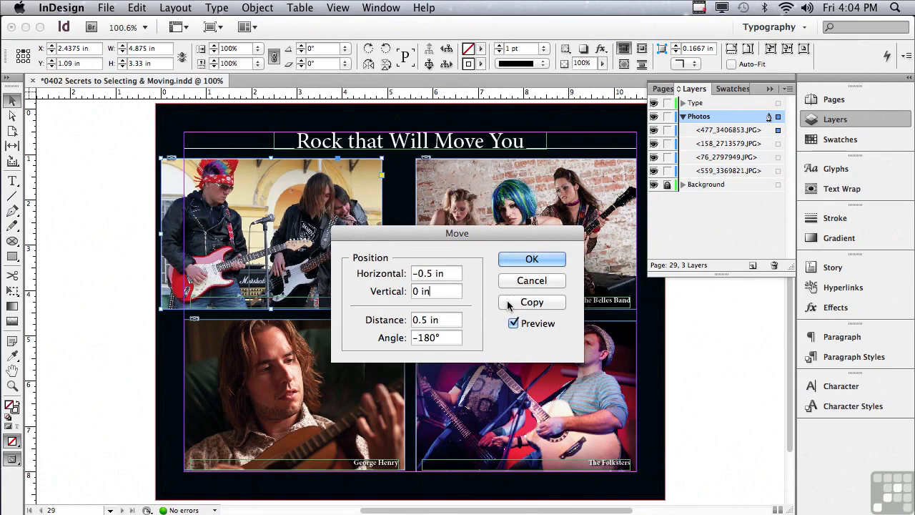
left_click(508, 303)
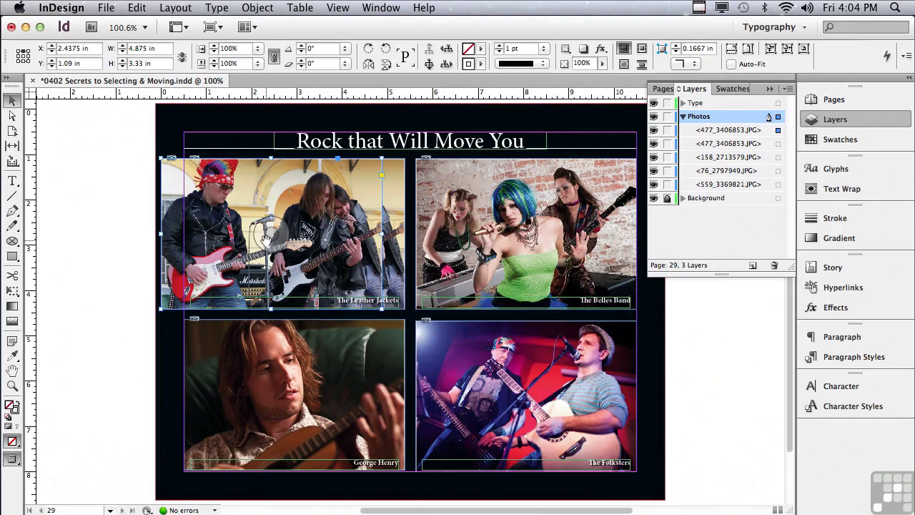
key("Delete")
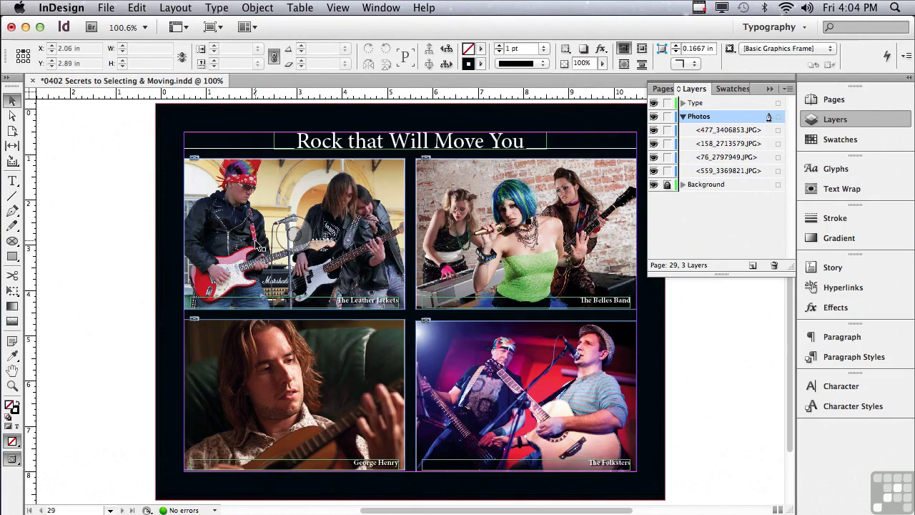
Step: Select the Leather Jackets photo frame, open its Move settings, and cancel them
left_click(258, 7)
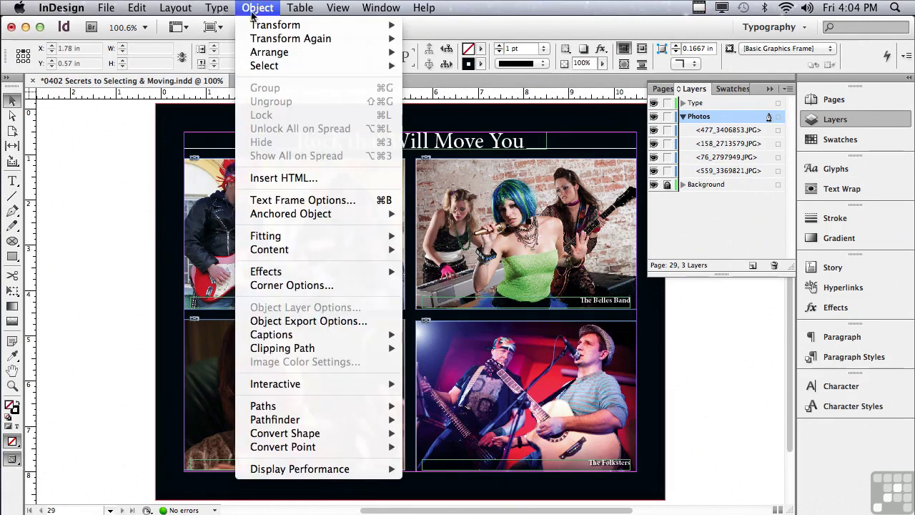
mouse_move(255, 28)
left_click(107, 110)
left_click(198, 175)
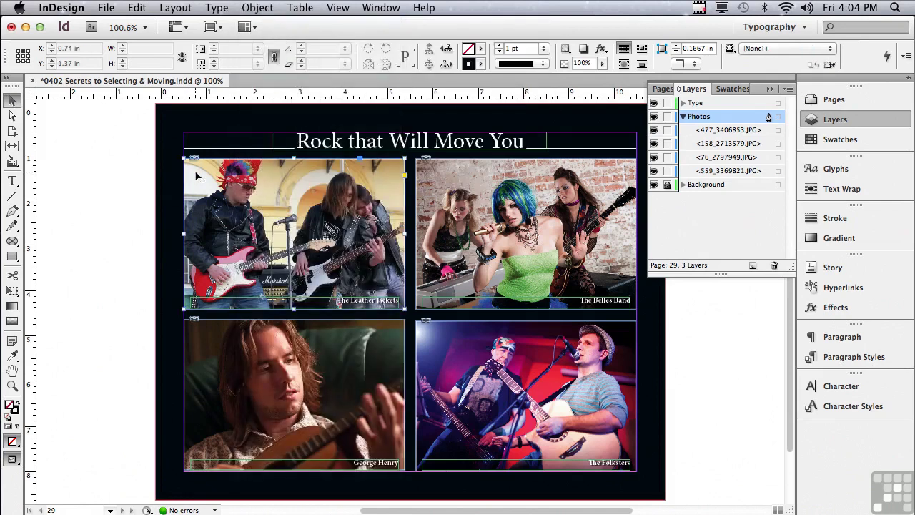
double_click(13, 105)
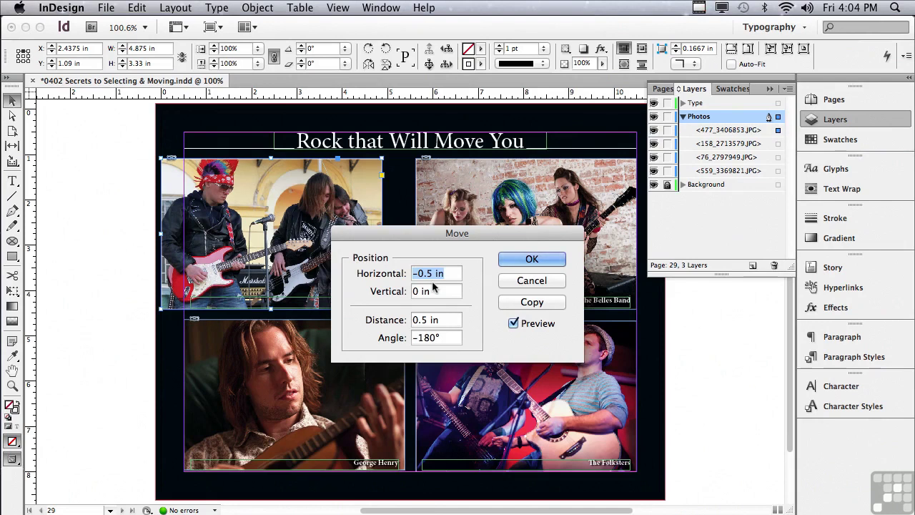
left_click(504, 283)
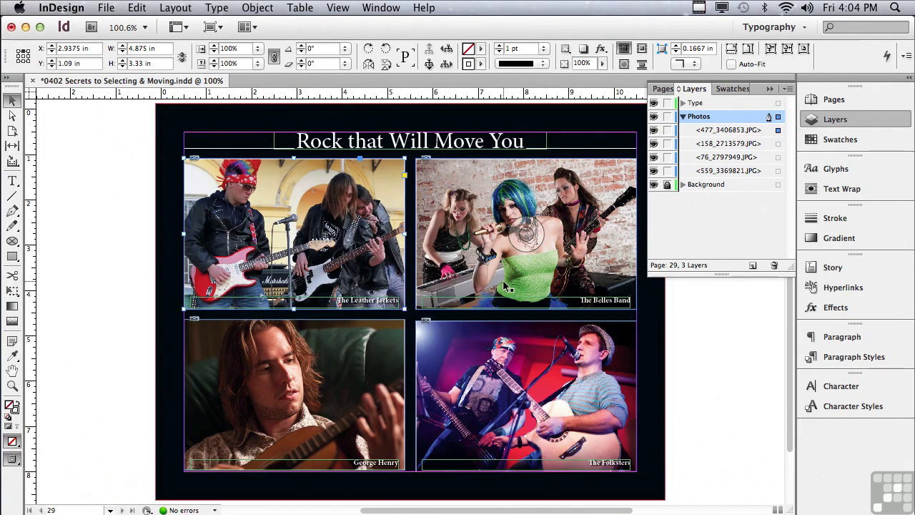
Step: Shift the Leather Jackets photo frame to the right by adding 1 in to its X position
left_click(91, 48)
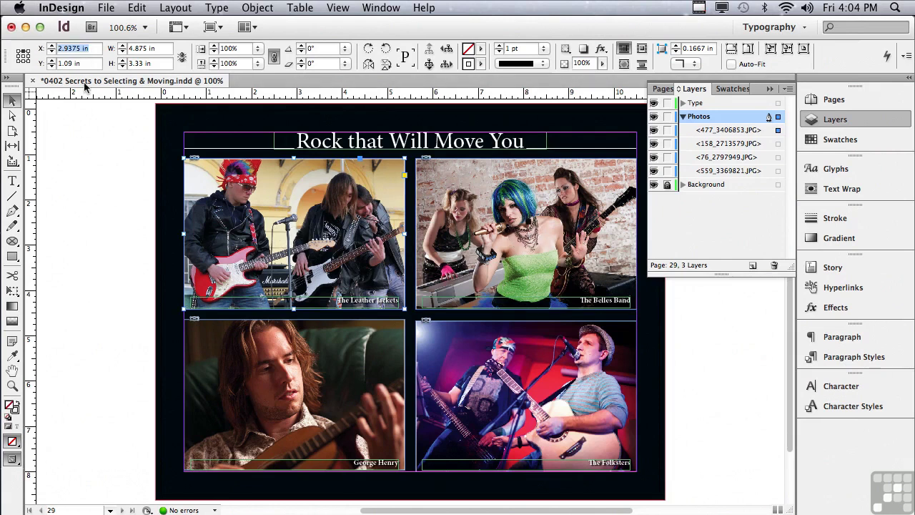
left_click(90, 48)
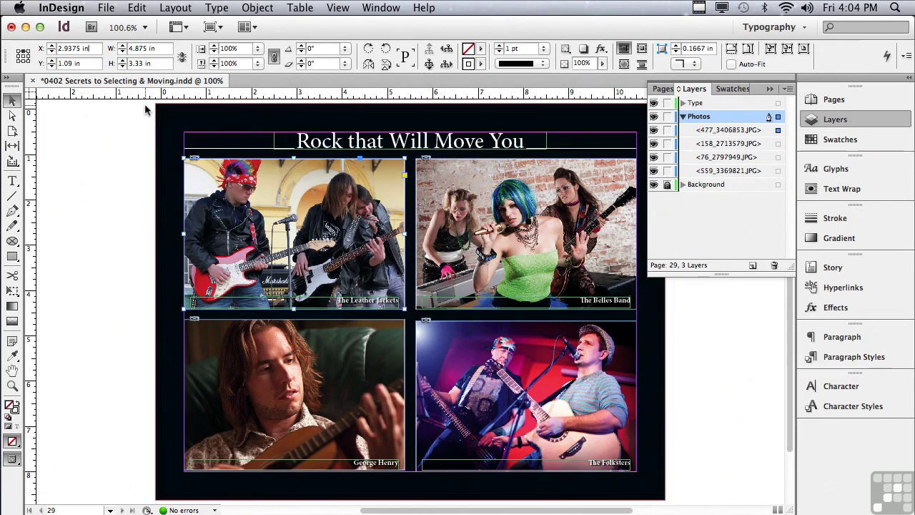
type("+1")
key("Return")
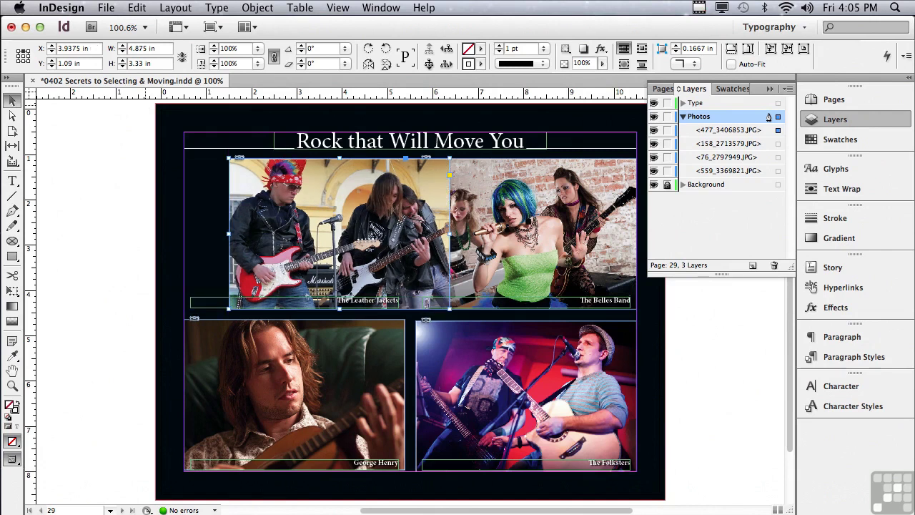